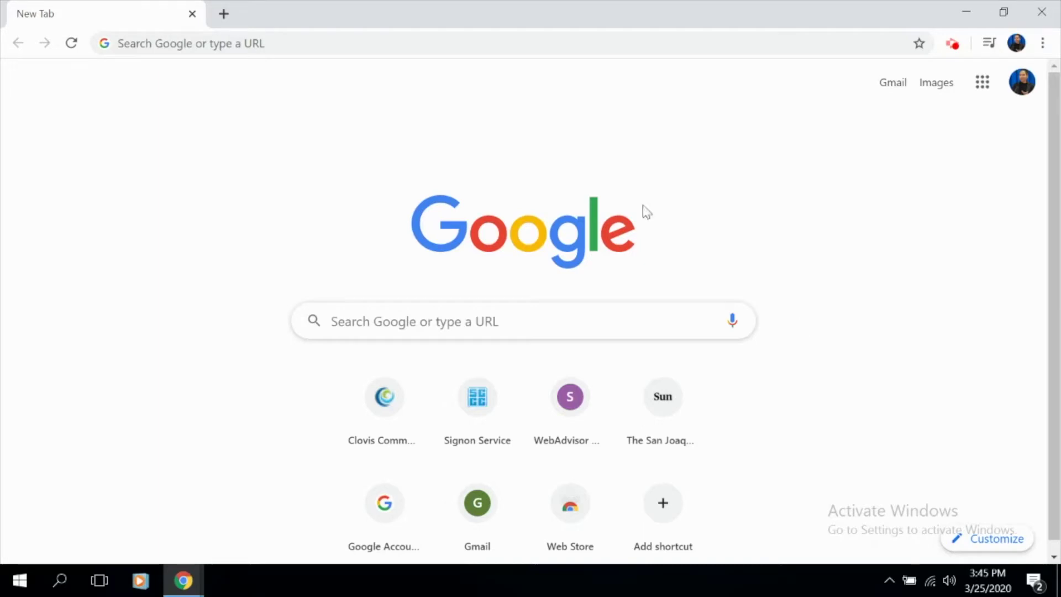
# Step: Go to cloviscollege.edu and open its APPLY NOW admissions page
pyautogui.click(599, 45)
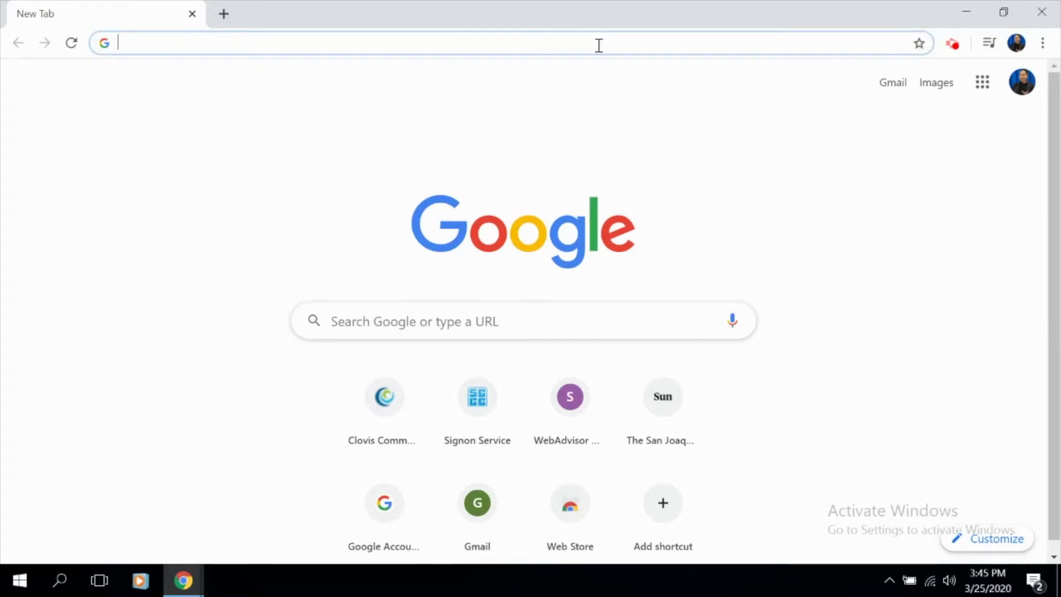
pyautogui.write('clovis')
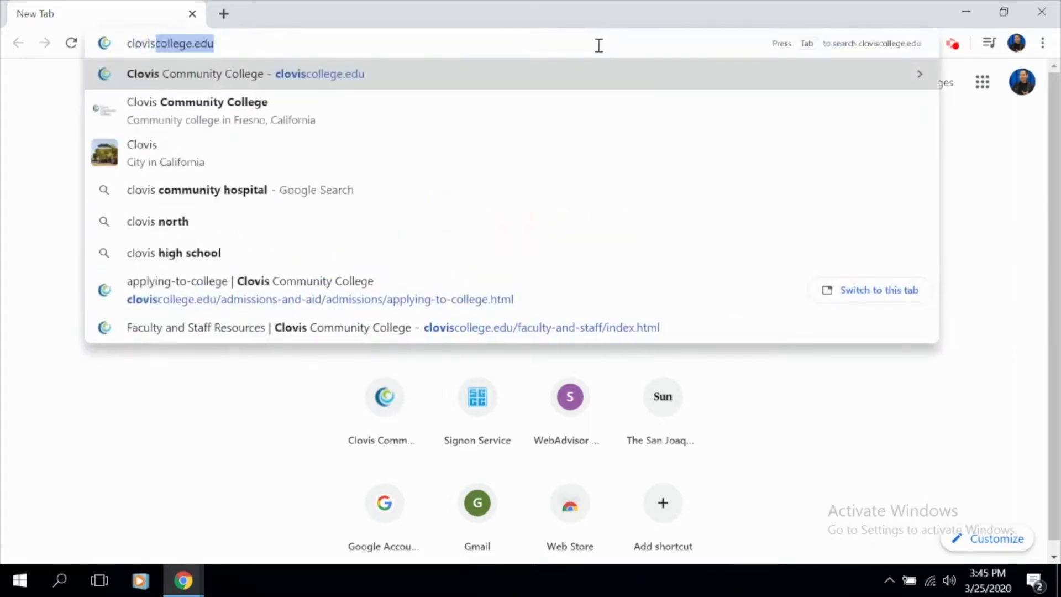
pyautogui.write('college.edu')
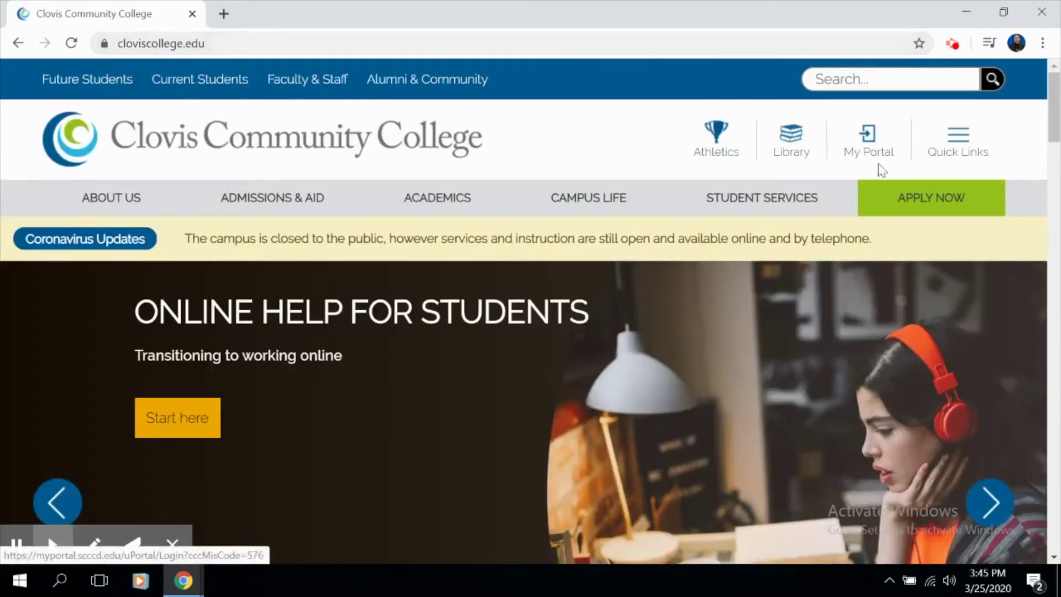
pyautogui.click(904, 196)
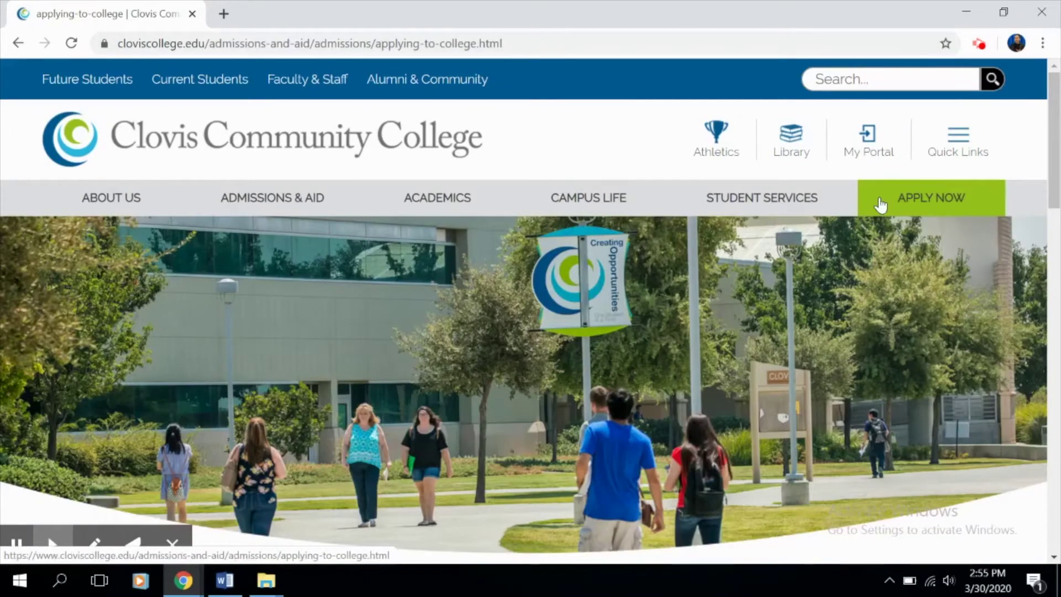
pyautogui.moveTo(1055, 147)
pyautogui.mouseDown()
pyautogui.moveTo(1056, 323)
pyautogui.moveTo(1059, 243)
pyautogui.mouseUp()
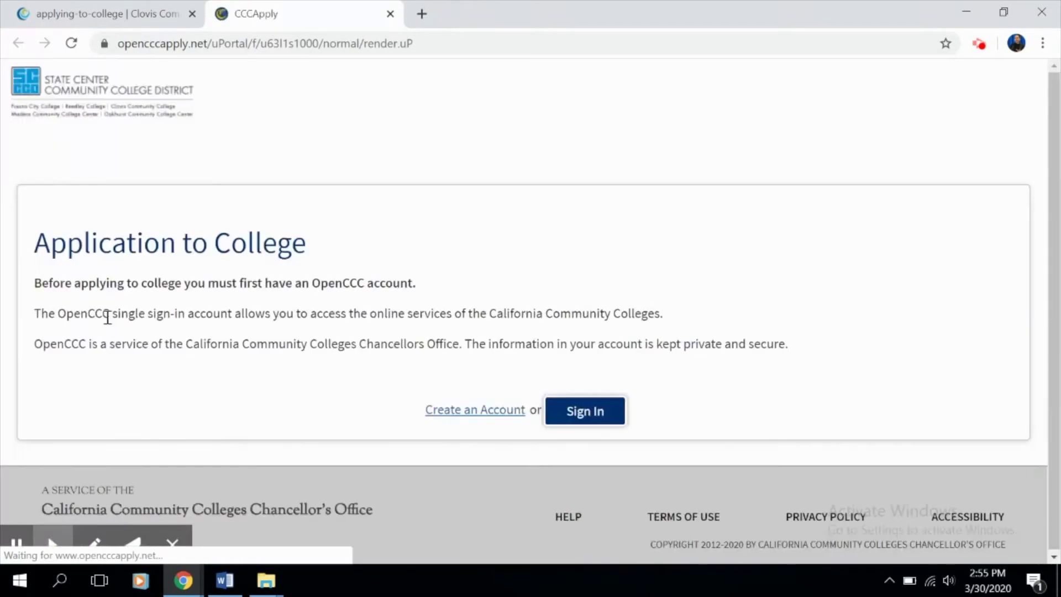
pyautogui.moveTo(1058, 213); pyautogui.dragTo(1059, 215)
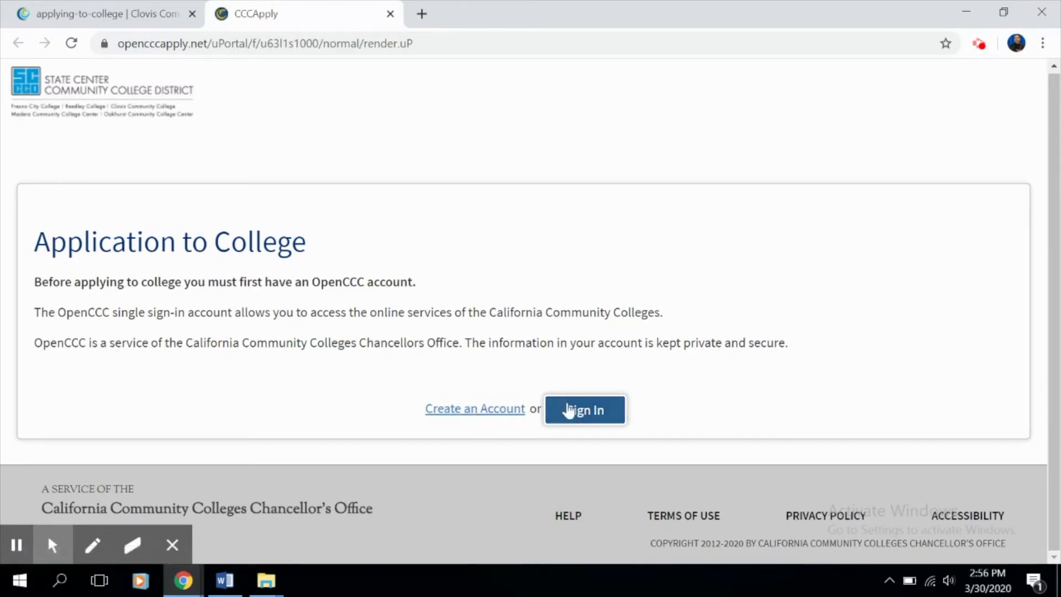
# Step: Follow the apply link from the applying-to-college page to the OpenCCC sign-in page
pyautogui.click(569, 409)
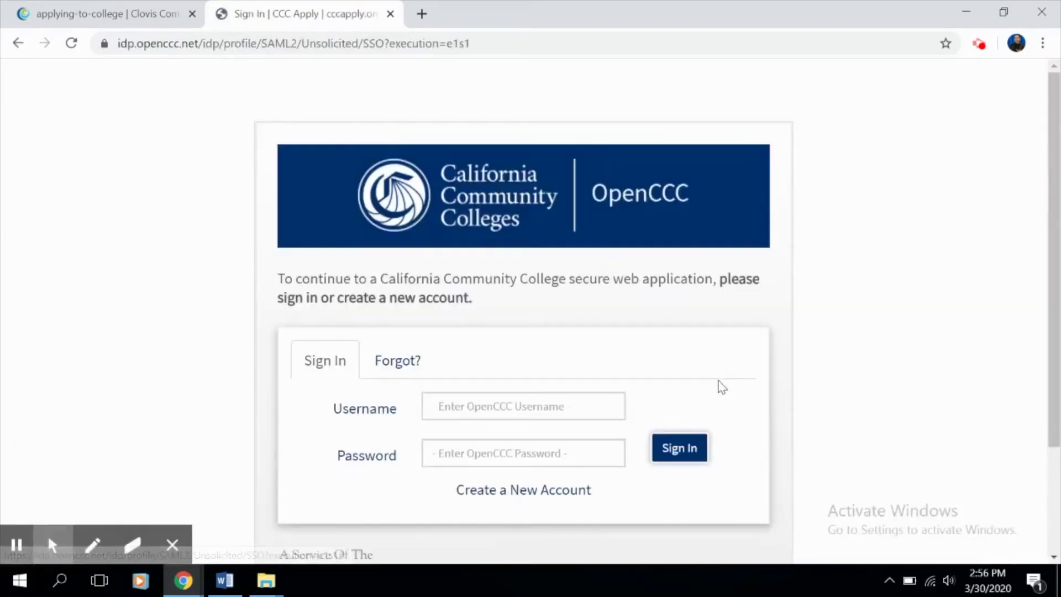
pyautogui.moveTo(1044, 205); pyautogui.dragTo(1058, 272)
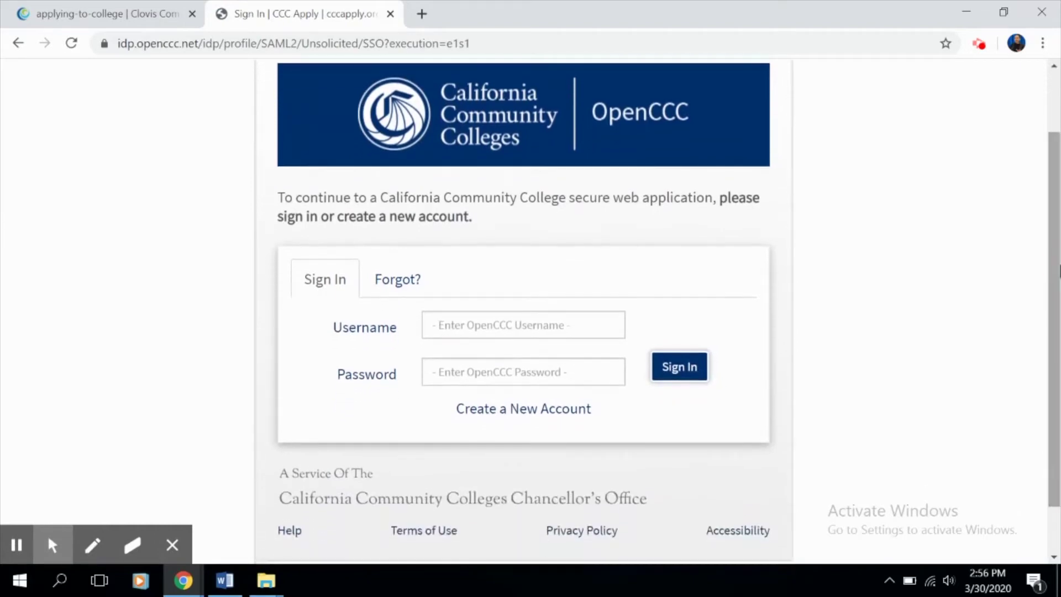
# Step: Choose the 'I forgot my password' recovery option on OpenCCC
pyautogui.click(401, 284)
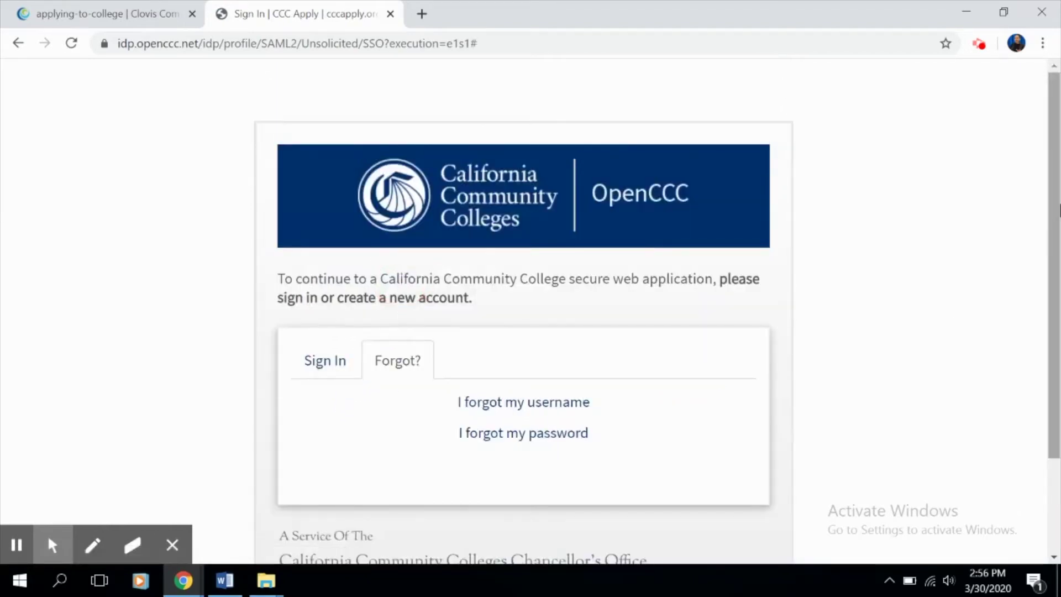
pyautogui.moveTo(1046, 206); pyautogui.dragTo(1059, 261)
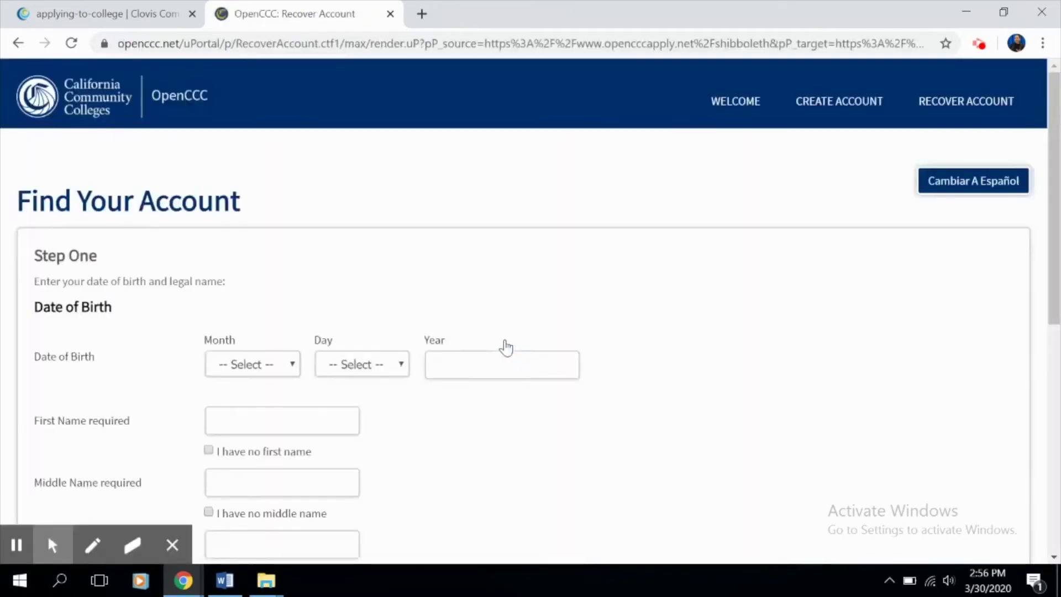
pyautogui.moveTo(1054, 240); pyautogui.dragTo(1057, 472)
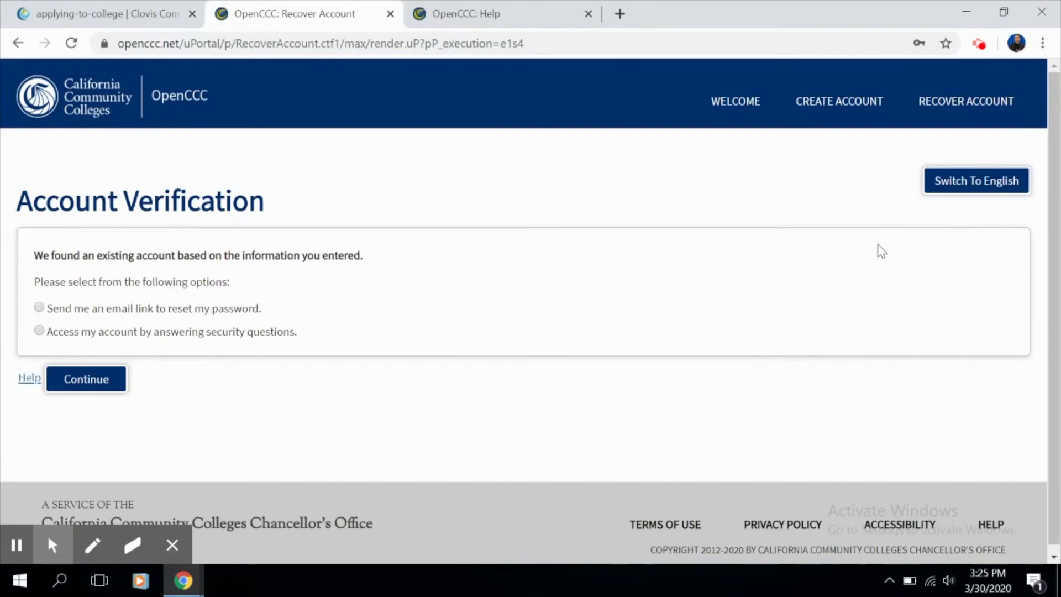
# Step: Open the OpenCCC Help page with technical-support contact details
pyautogui.click(550, 17)
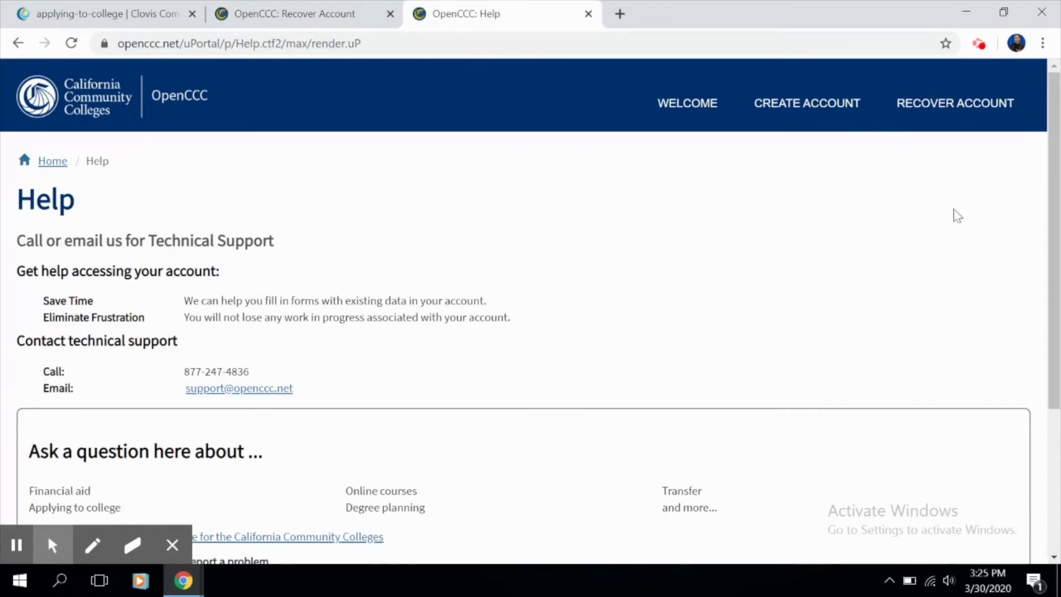
pyautogui.moveTo(1056, 210)
pyautogui.mouseDown()
pyautogui.moveTo(1058, 304)
pyautogui.moveTo(1058, 215)
pyautogui.mouseUp()
pyautogui.click(185, 374)
pyautogui.moveTo(186, 375); pyautogui.dragTo(268, 371)
pyautogui.click(308, 363)
pyautogui.click(318, 6)
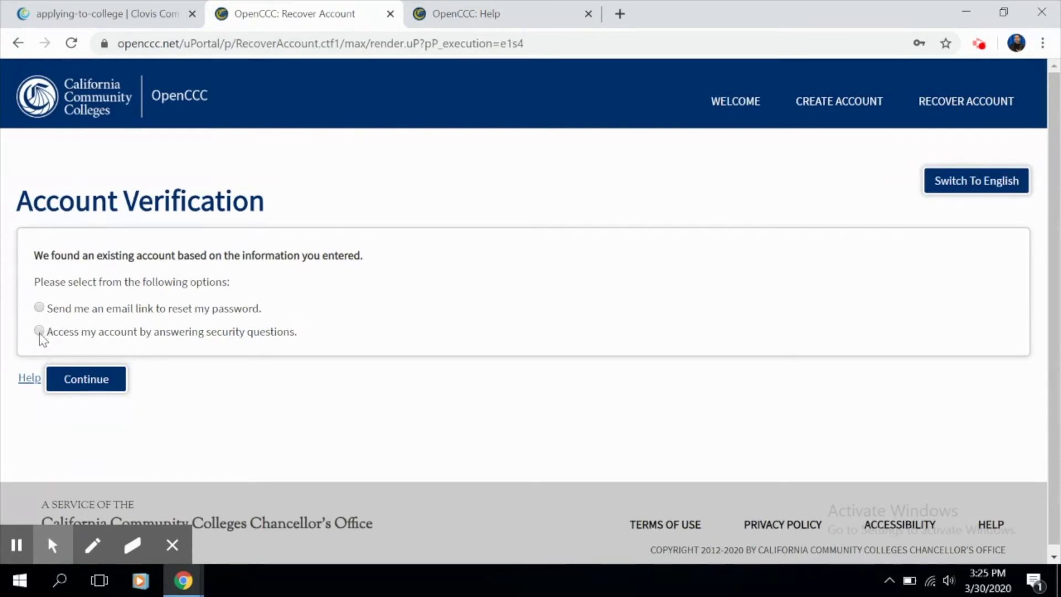
# Step: Verify the account through security questions, then select the new Password field
pyautogui.click(38, 332)
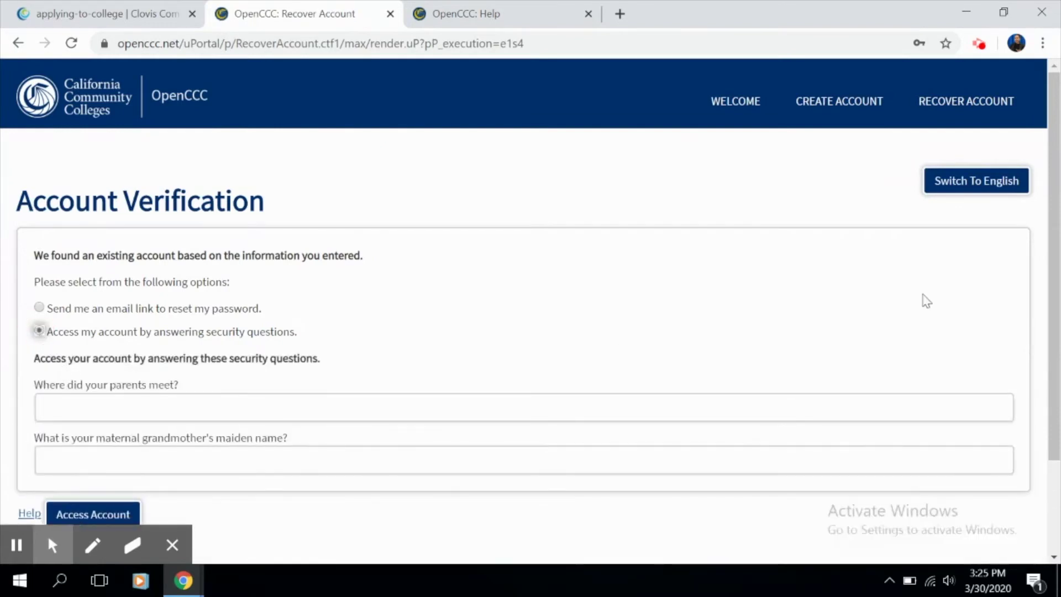
pyautogui.moveTo(1058, 260); pyautogui.dragTo(1058, 320)
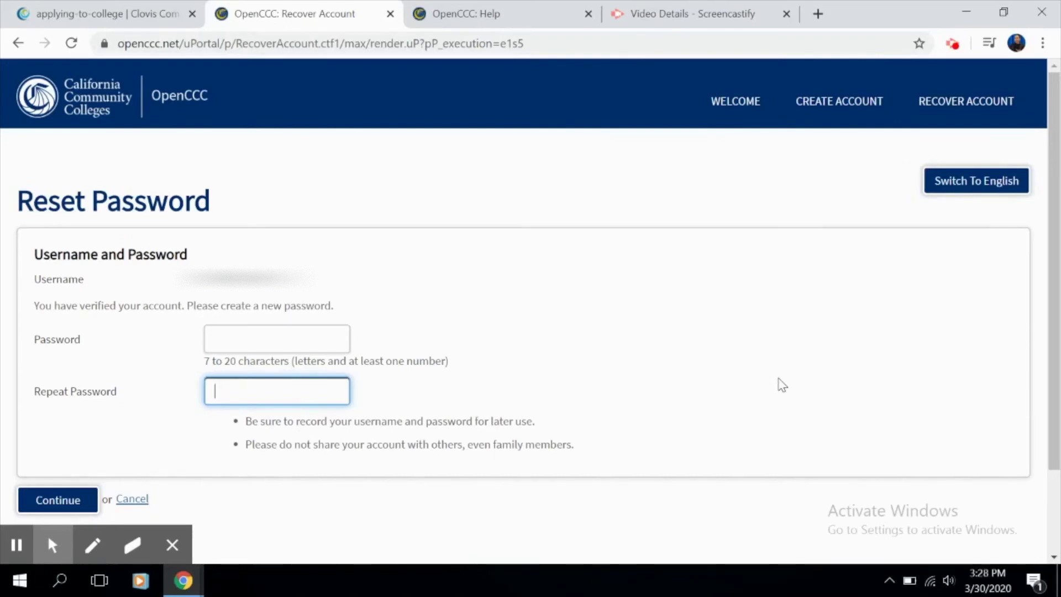
pyautogui.click(317, 338)
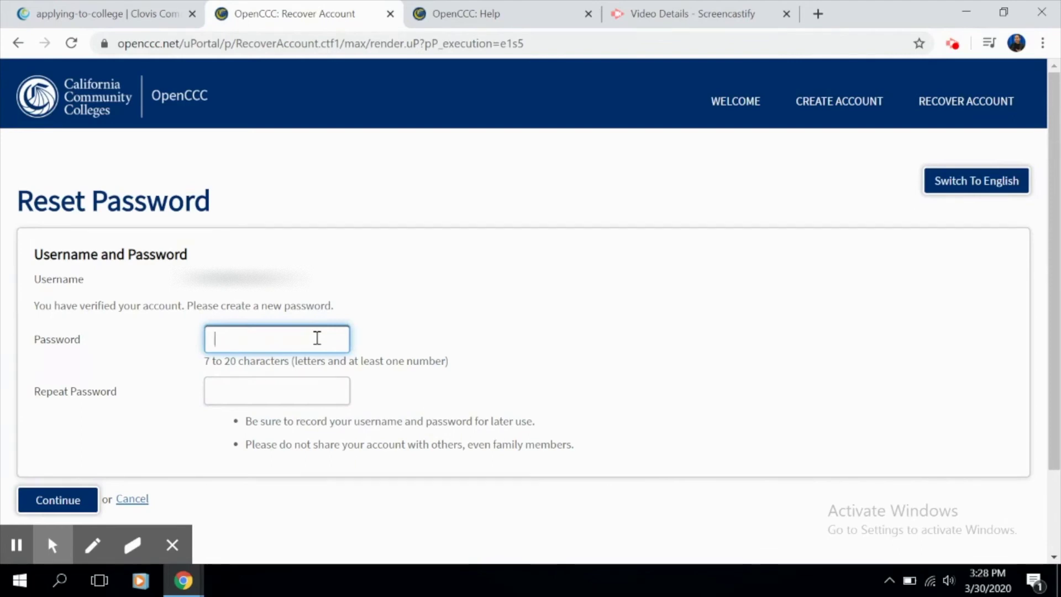
pyautogui.write('a')
pyautogui.write('aaa')
pyautogui.write('aaaa')
# Step: Enter the new password in Password and Repeat Password and submit it
pyautogui.click(312, 395)
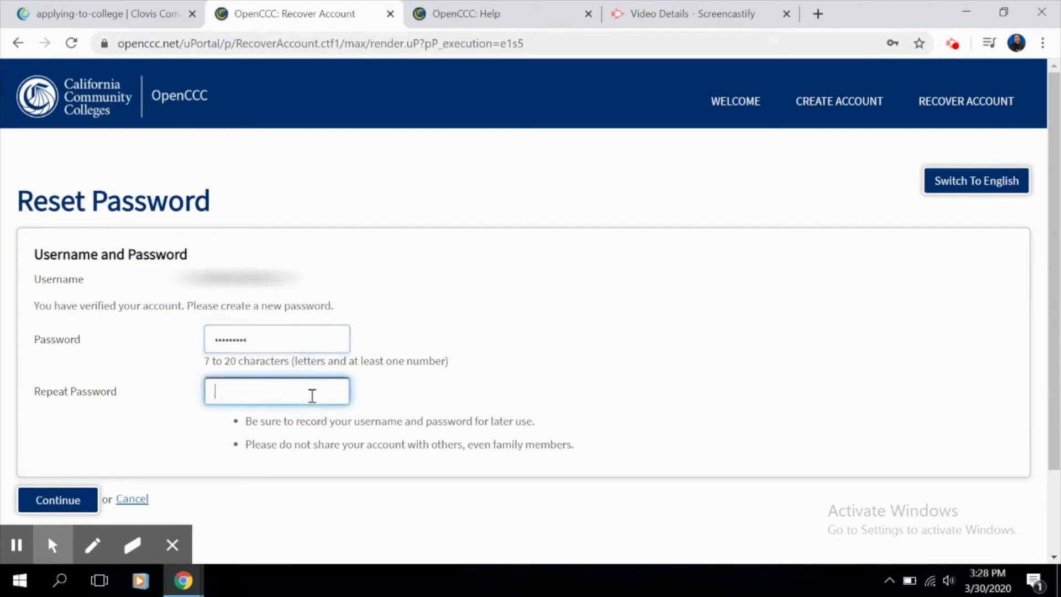
pyautogui.write('aaaa')
pyautogui.write('aaaa')
pyautogui.click(73, 501)
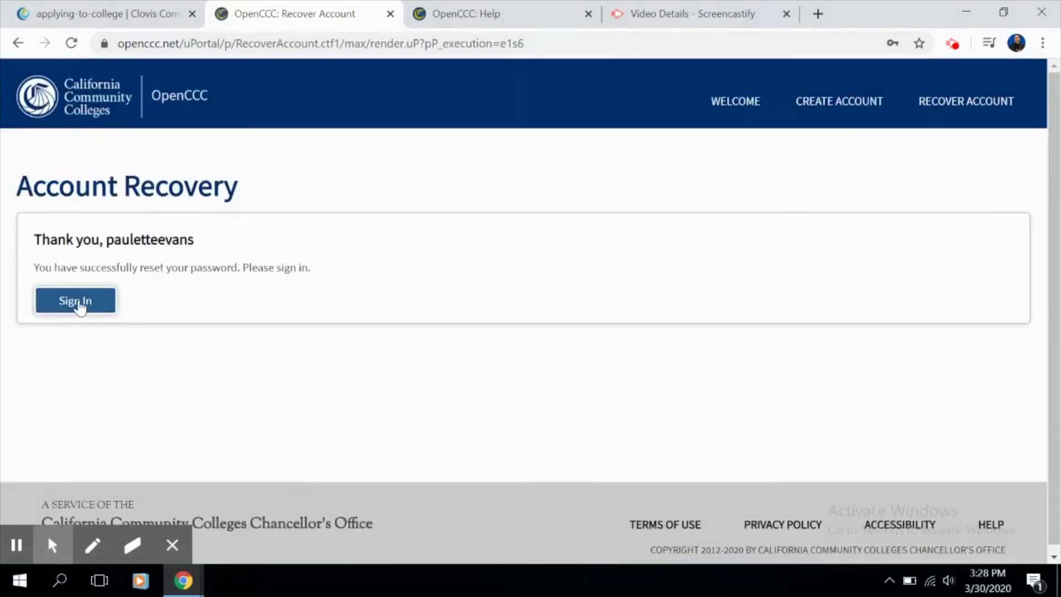
# Step: Sign in to OpenCCC with the username and new password
pyautogui.click(79, 305)
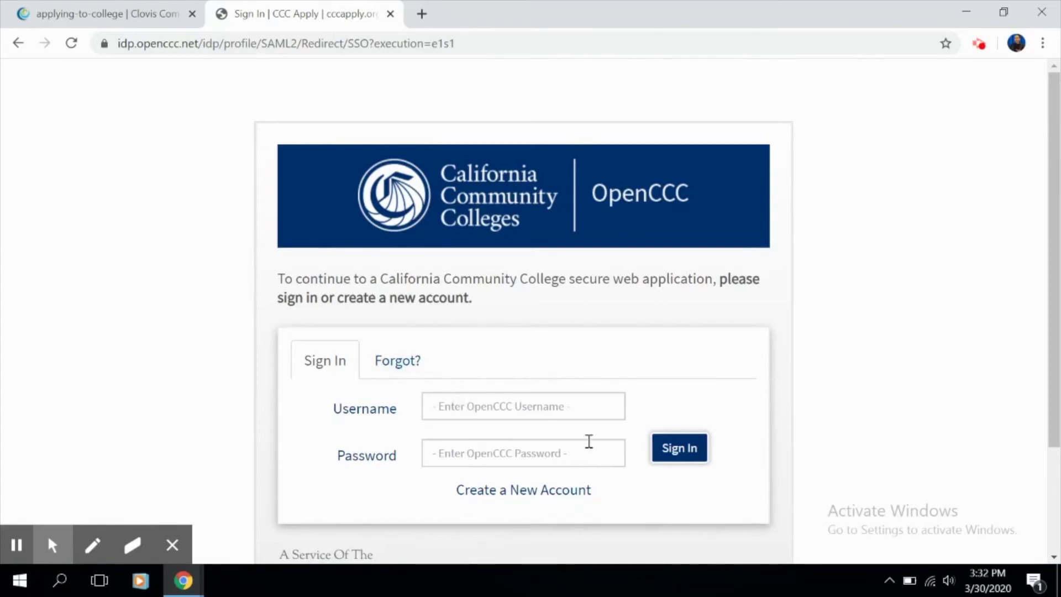
pyautogui.click(679, 455)
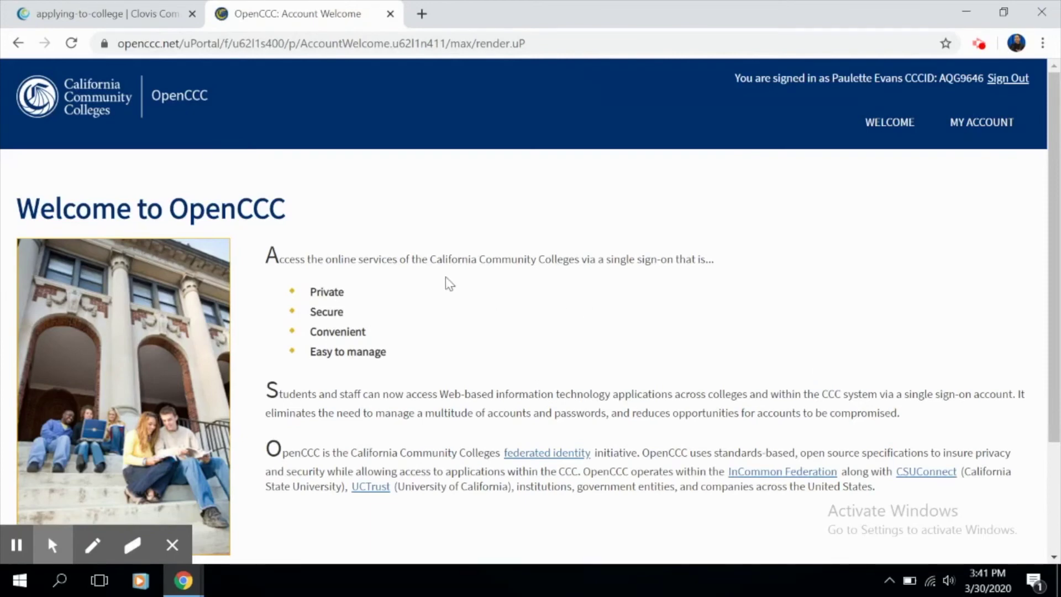
# Step: From the Clovis tab, go to CCCApply and start a new application
pyautogui.click(91, 15)
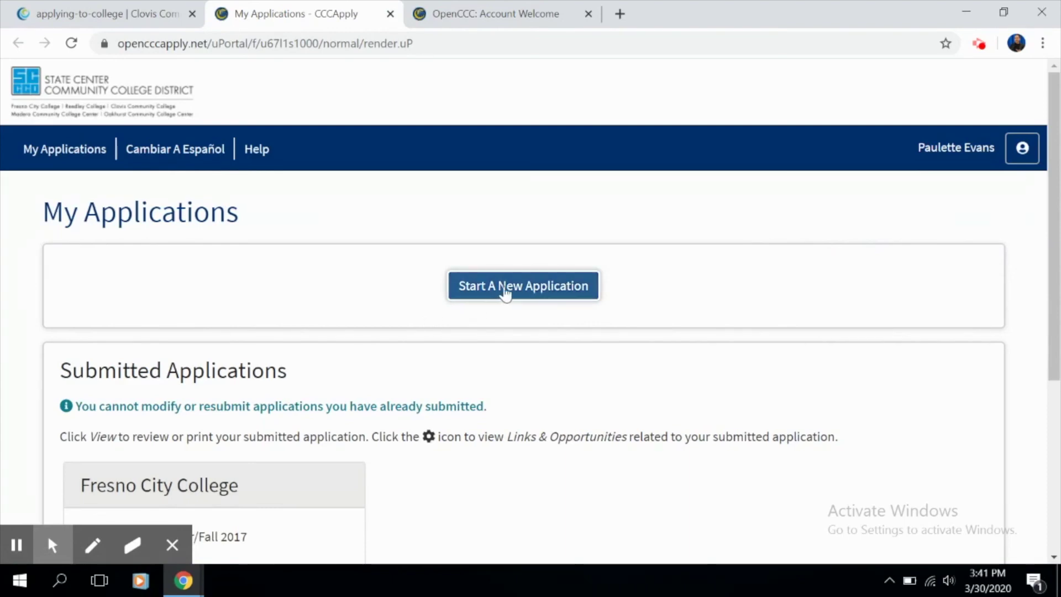
pyautogui.click(523, 287)
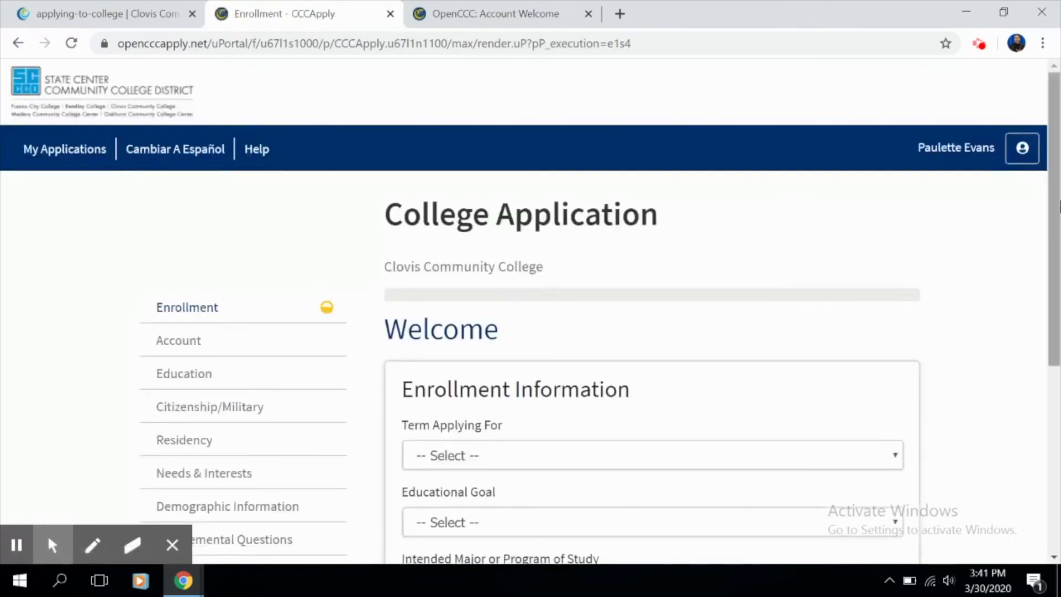
pyautogui.moveTo(1053, 206)
pyautogui.mouseDown()
pyautogui.moveTo(1057, 245)
pyautogui.moveTo(1058, 189)
pyautogui.moveTo(1058, 237)
pyautogui.mouseUp()
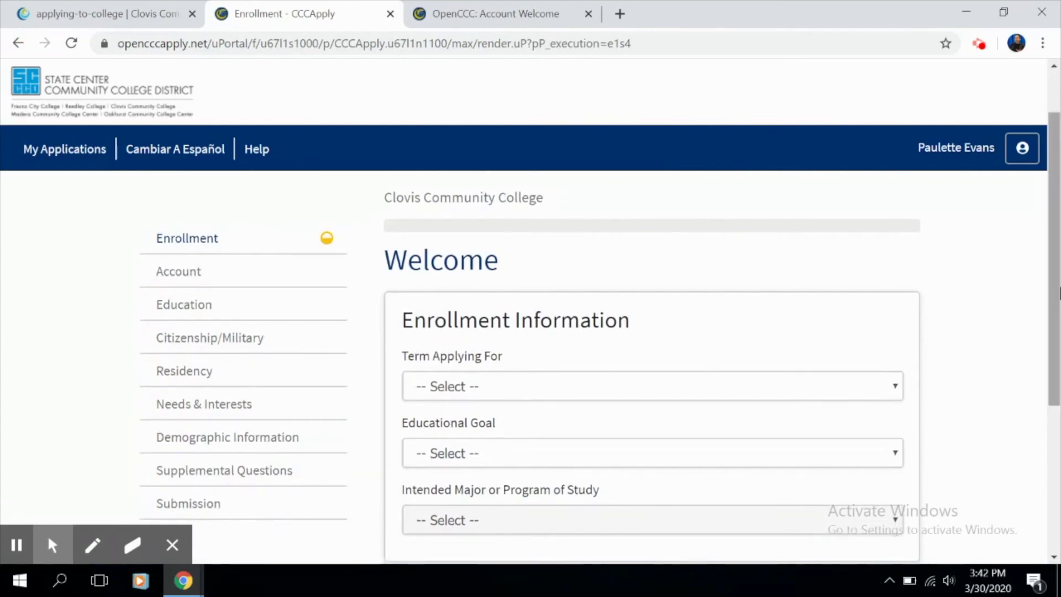
pyautogui.scroll(-2, 1057, 292)
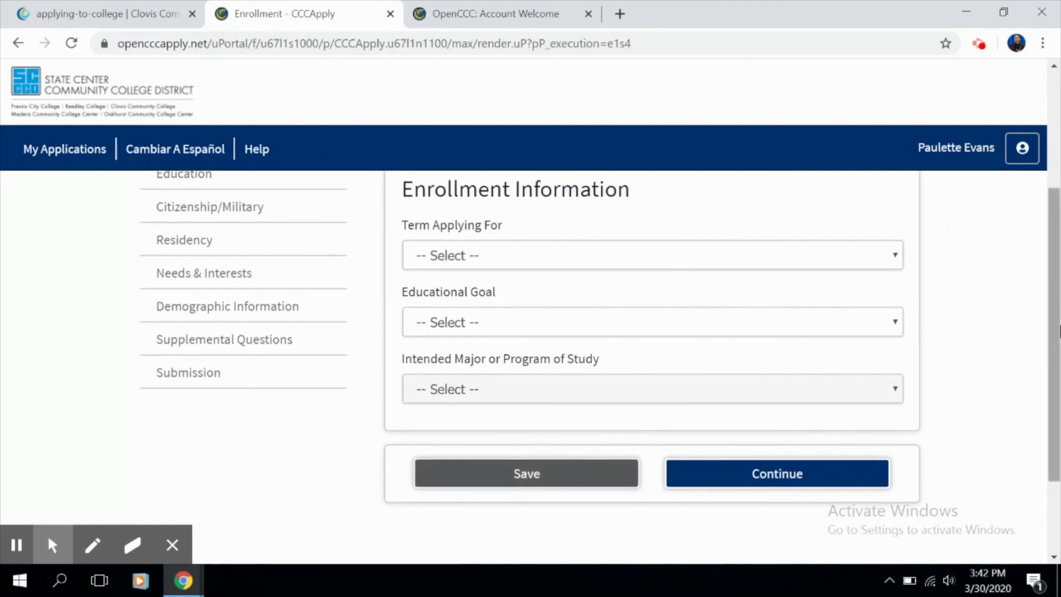
pyautogui.moveTo(1059, 332); pyautogui.dragTo(1059, 257)
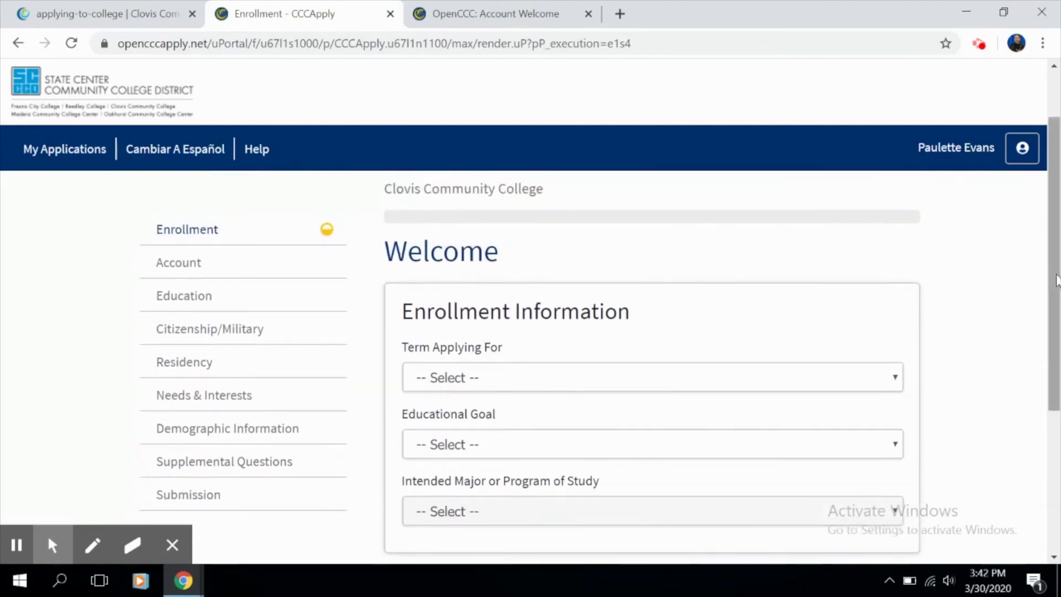
pyautogui.moveTo(1059, 274); pyautogui.dragTo(1058, 223)
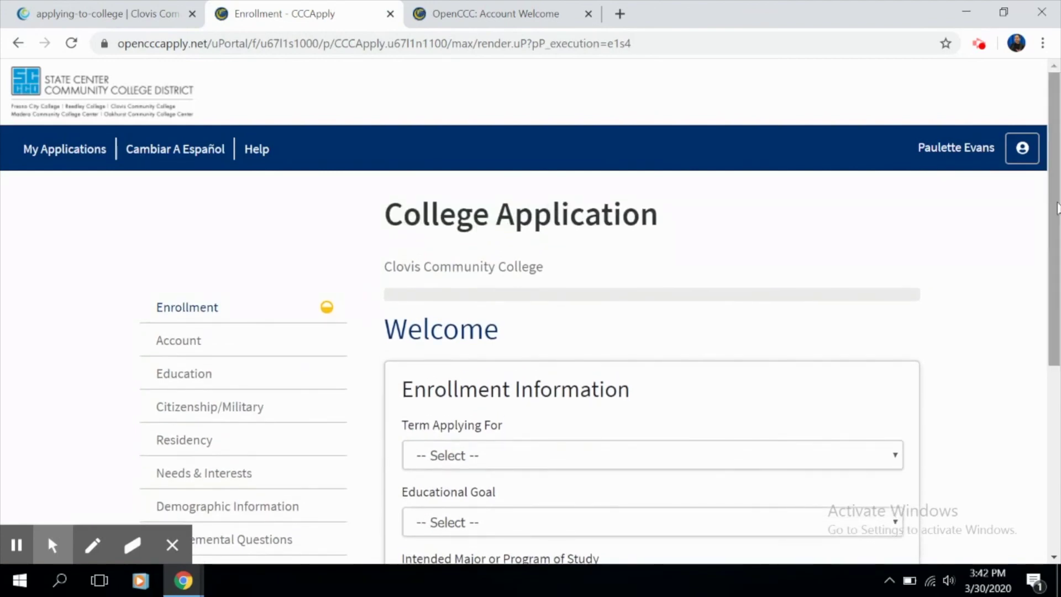